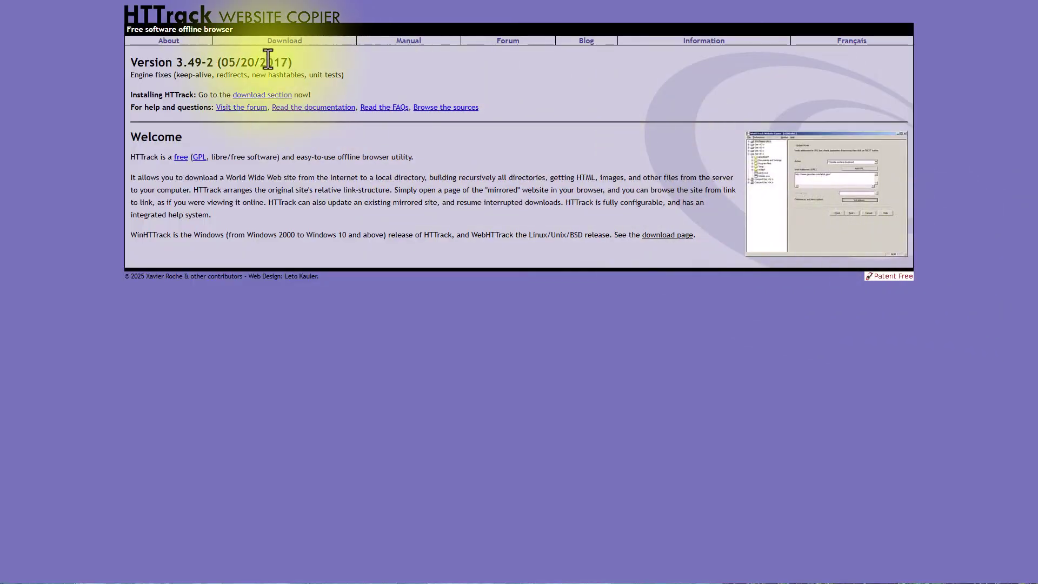
- Go to the HTTrack download page from the site's Download link
left_click(278, 52)
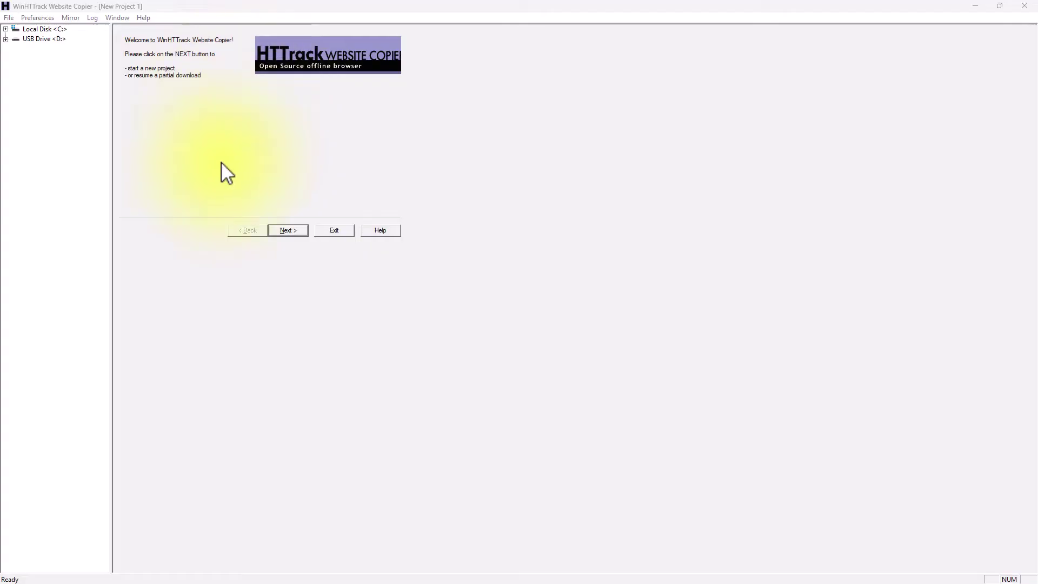
- Start a new project named 'clone download'
left_click(291, 227)
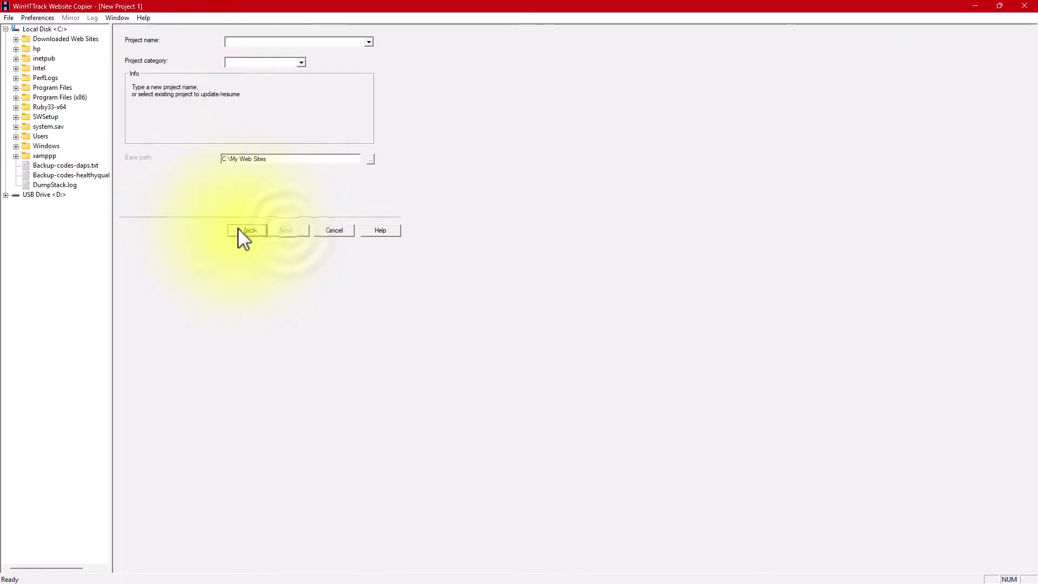
left_click(239, 42)
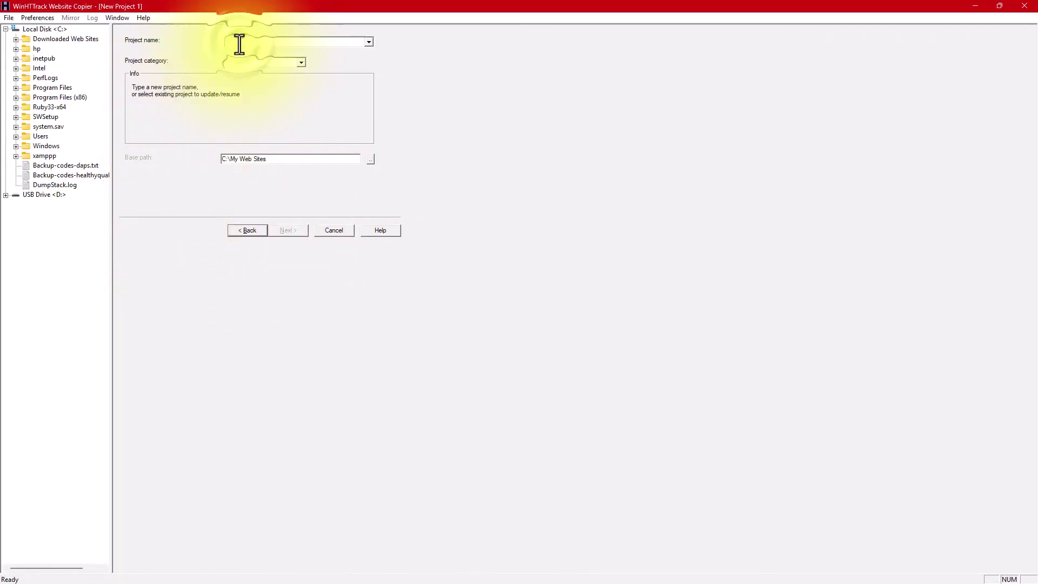
type("clone download")
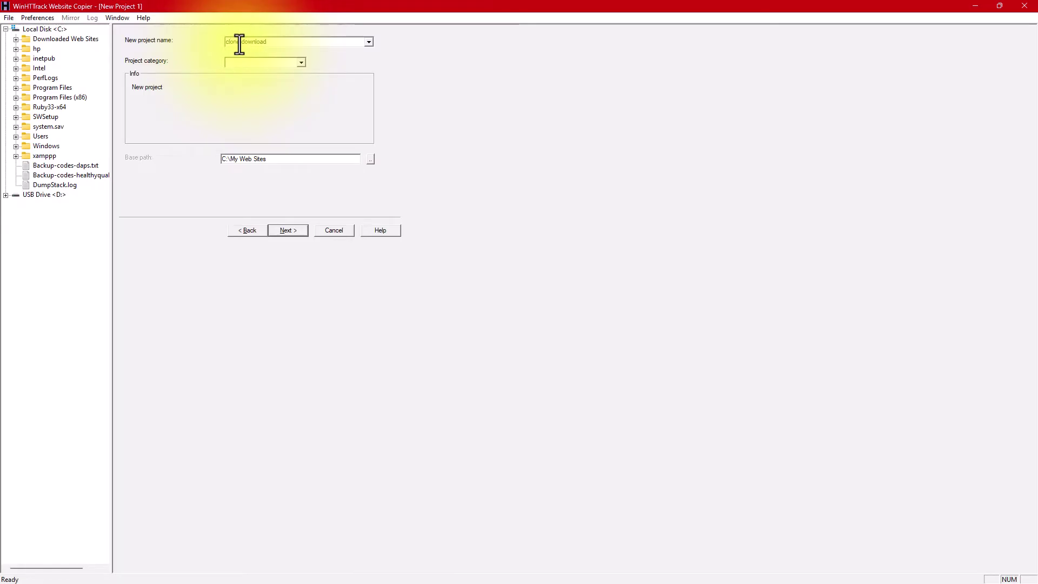
left_click(303, 158)
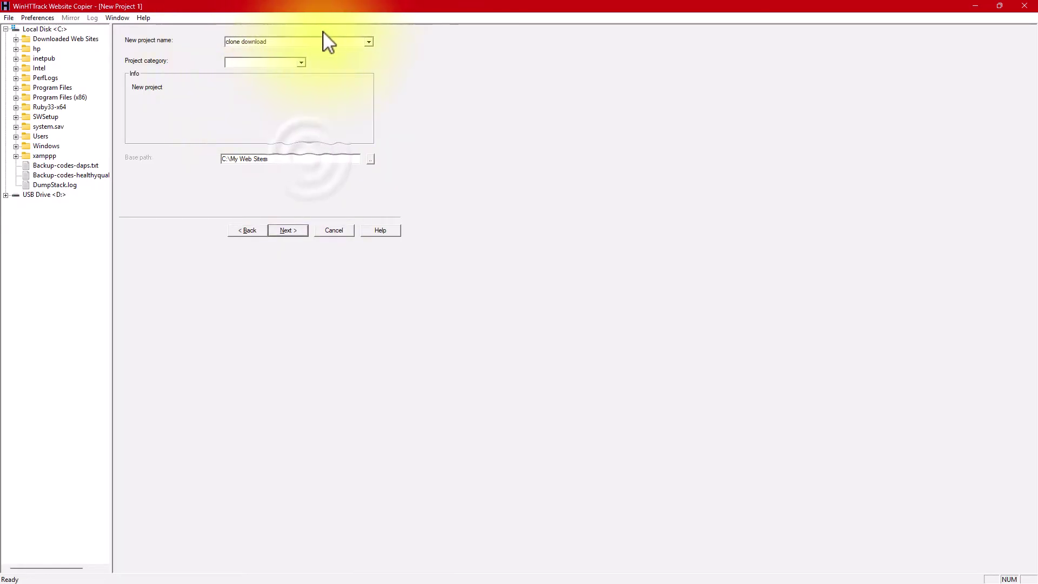
left_click(289, 232)
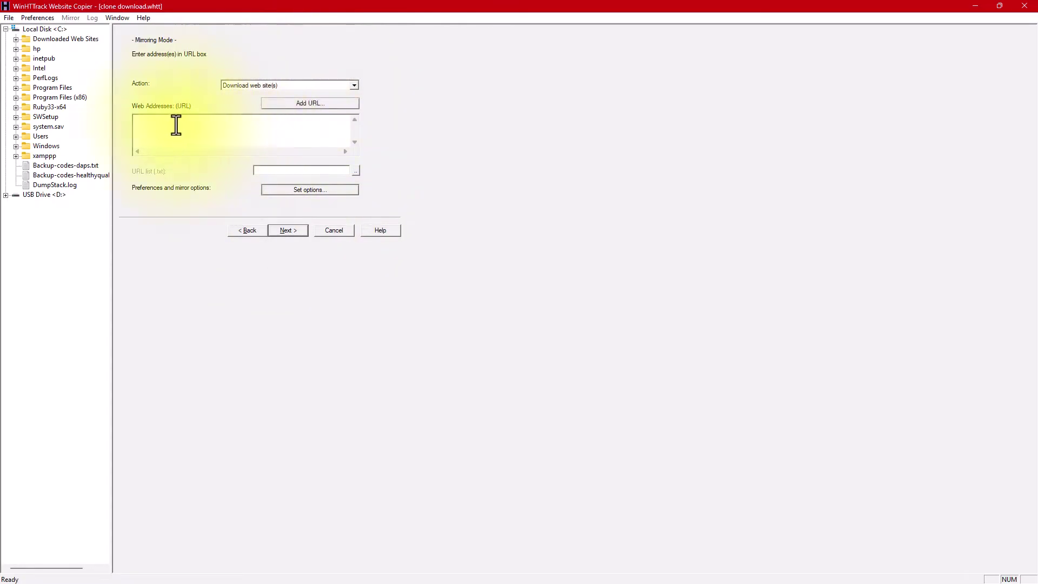
key("ctrl+v")
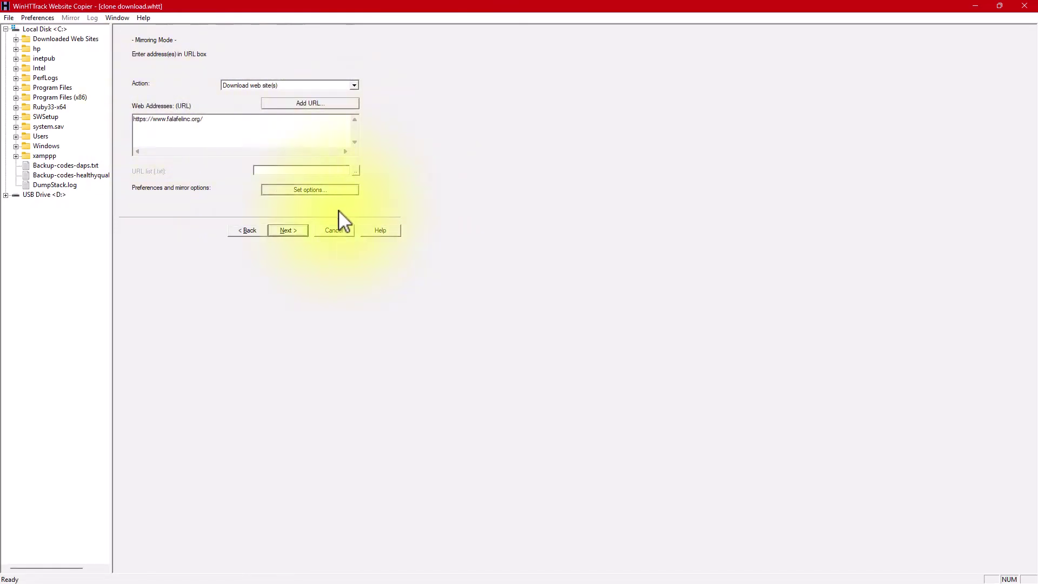
left_click(286, 230)
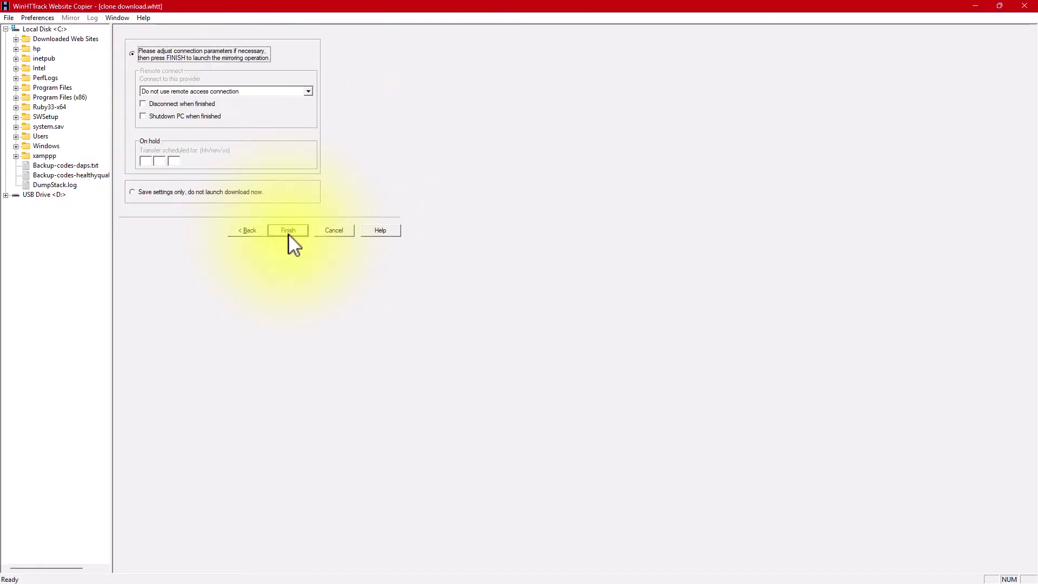
- Finish the connection settings to launch the falafelinc.org mirror
left_click(288, 232)
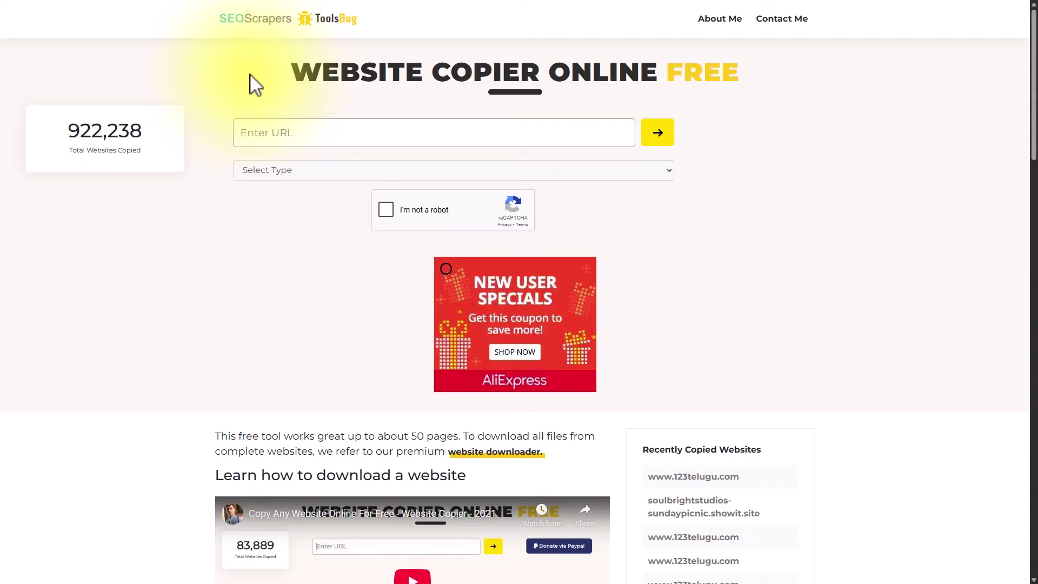
- Copy falafelinc.org as a '1 page (FREE)' copy, passing the robot check, to get falafelinc.org-786.zip
left_click(254, 133)
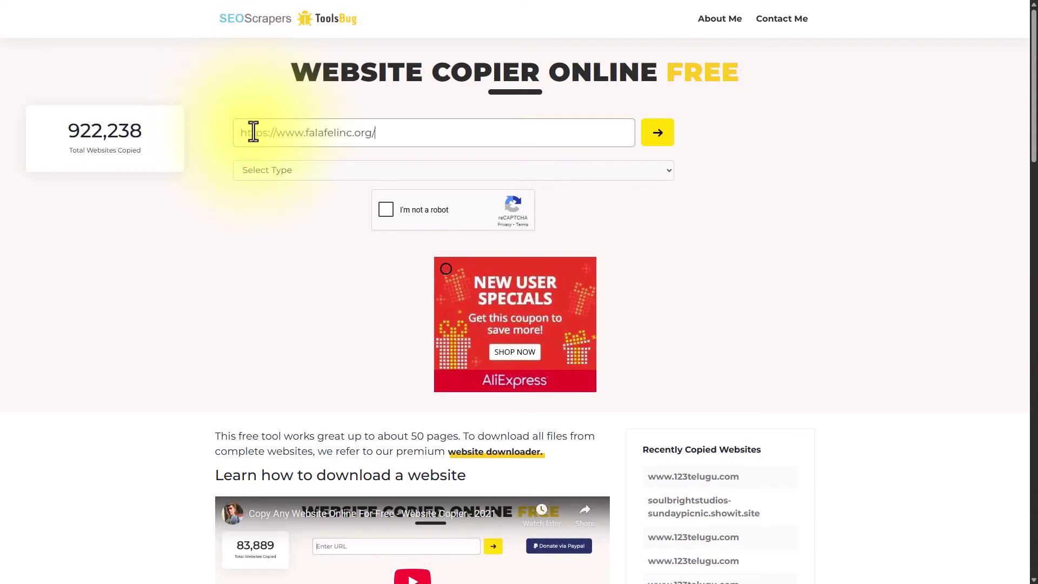
left_click(264, 171)
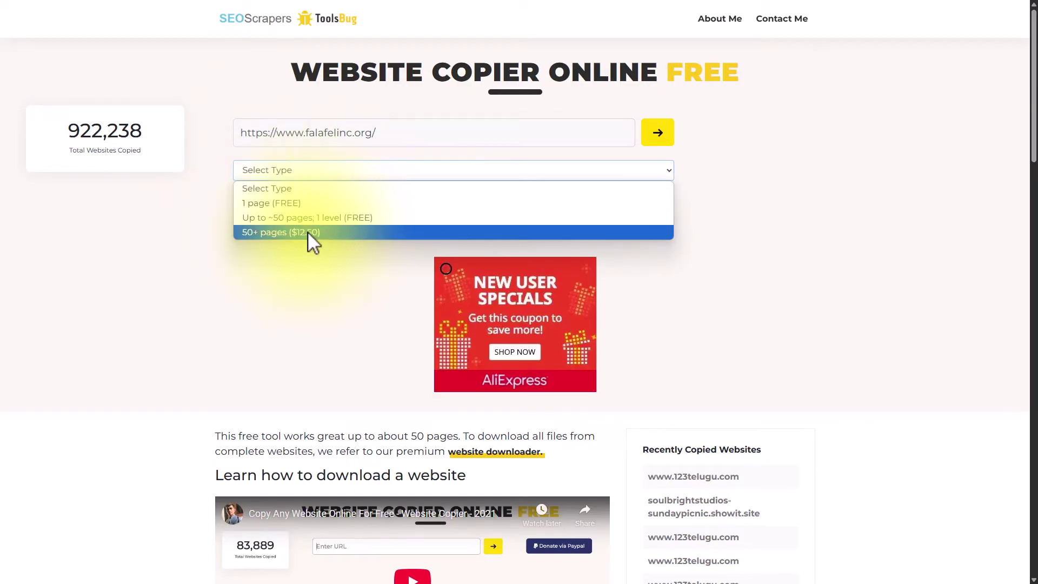
left_click(290, 204)
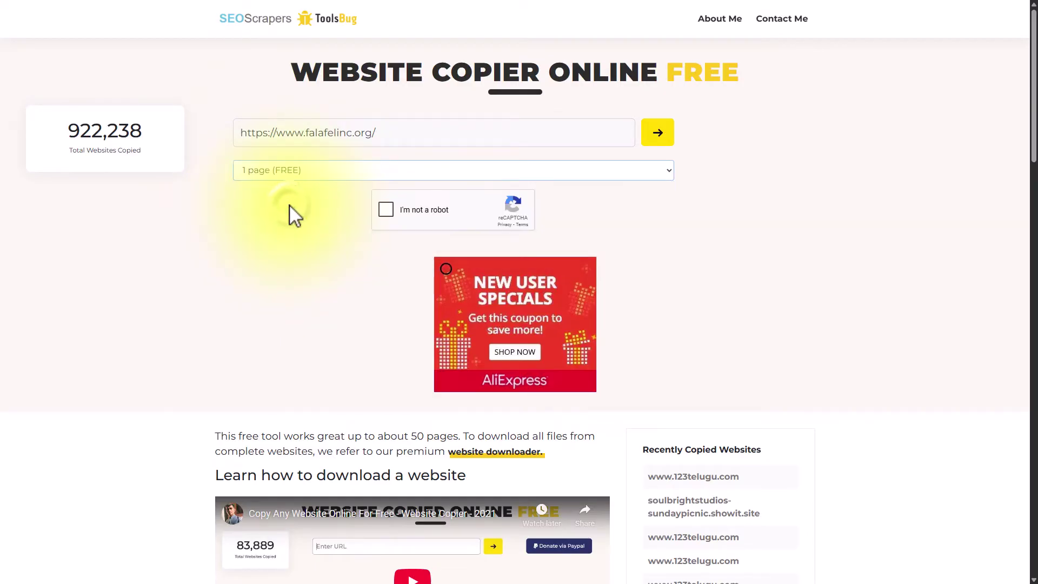
left_click(384, 211)
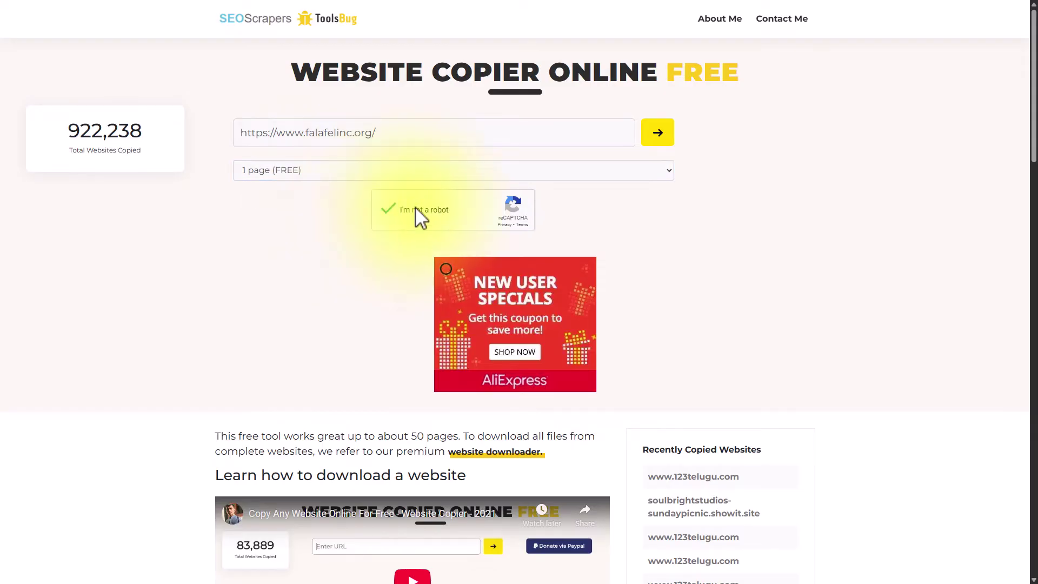
left_click(660, 139)
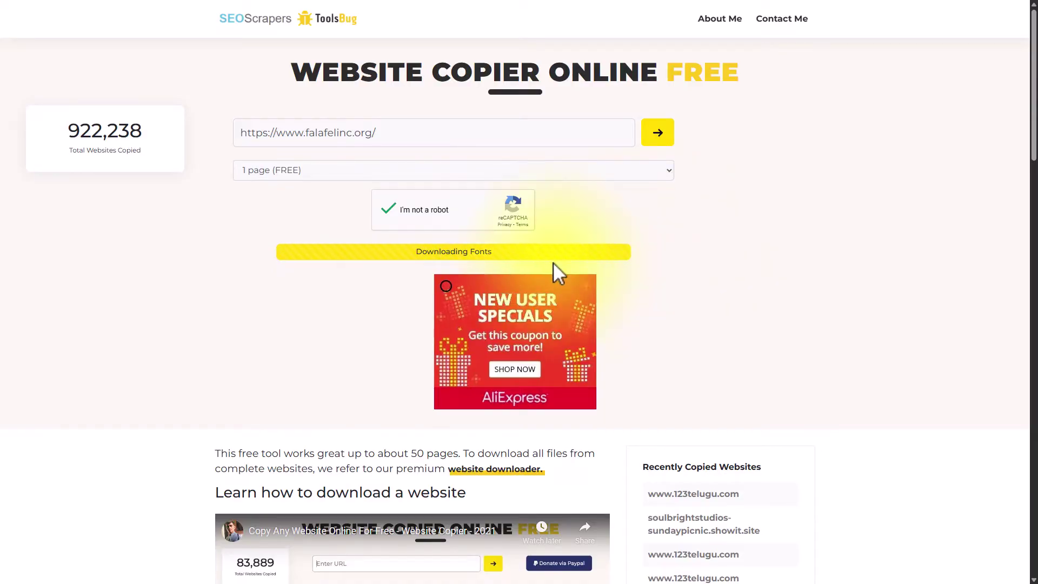
mouse_move(887, 36)
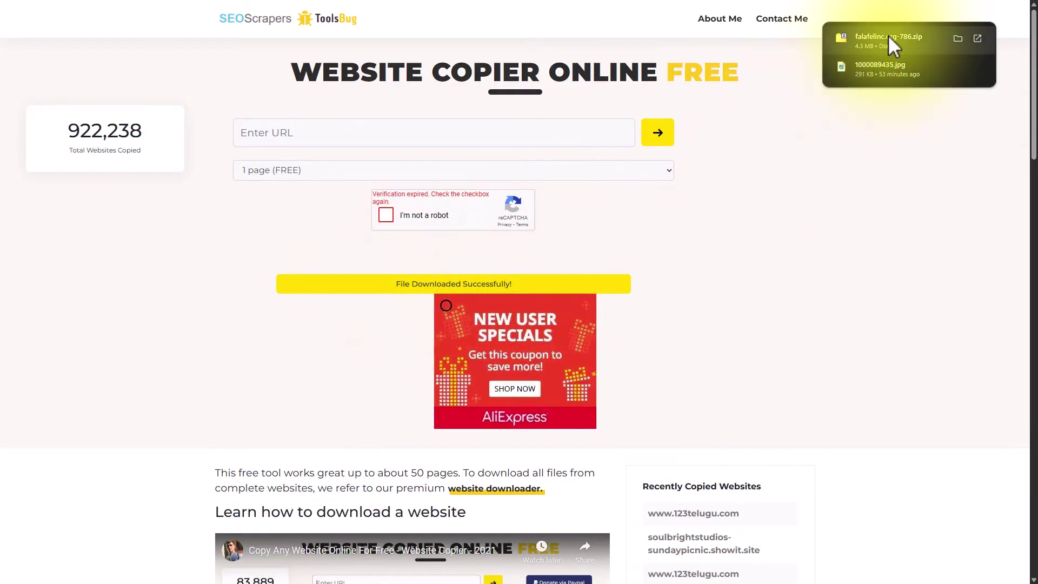
- Extract all files from falafelinc.org-786.zip in the Downloads folder
left_click(956, 43)
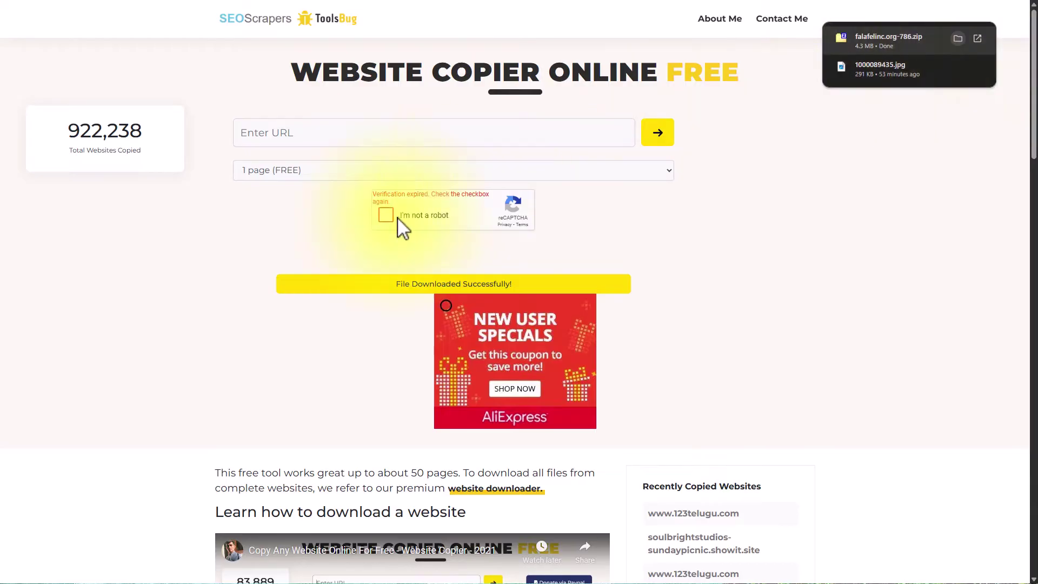
right_click(302, 226)
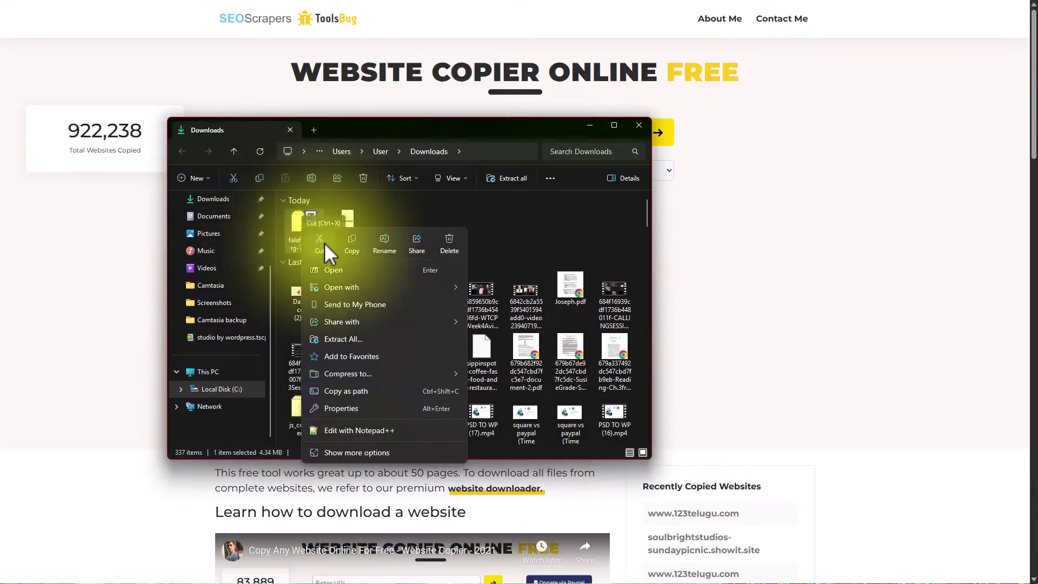
left_click(332, 339)
left_click(607, 400)
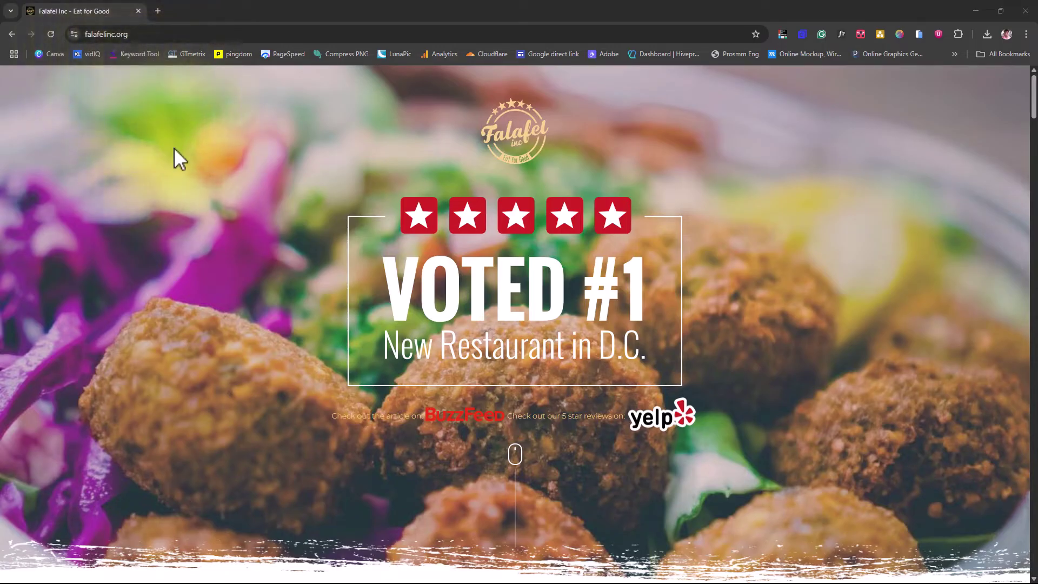
- Inspect the Falafel Inc home page to bring up the Elements panel
scroll(190, 227, "down", 3)
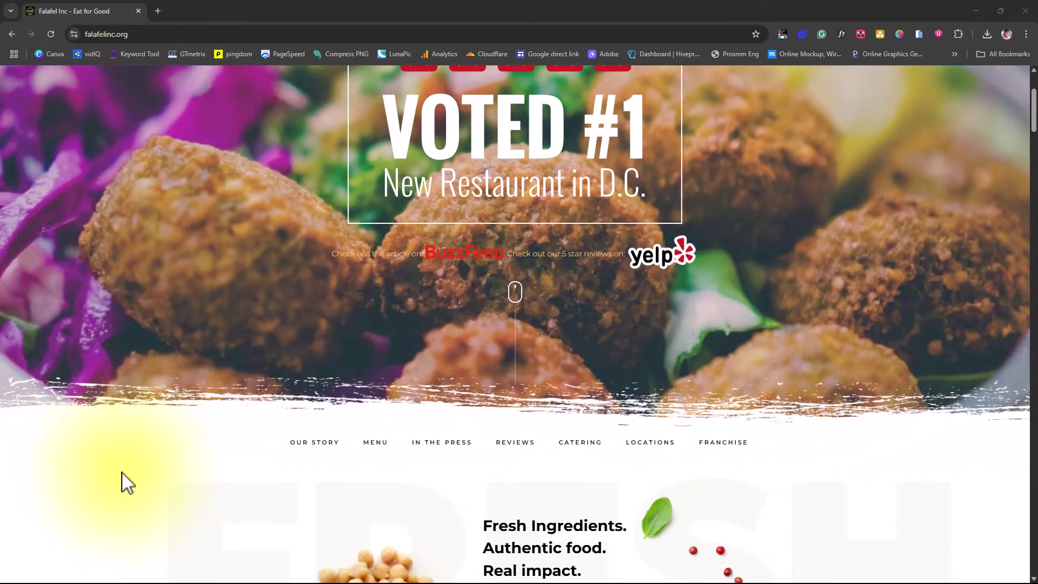
right_click(120, 464)
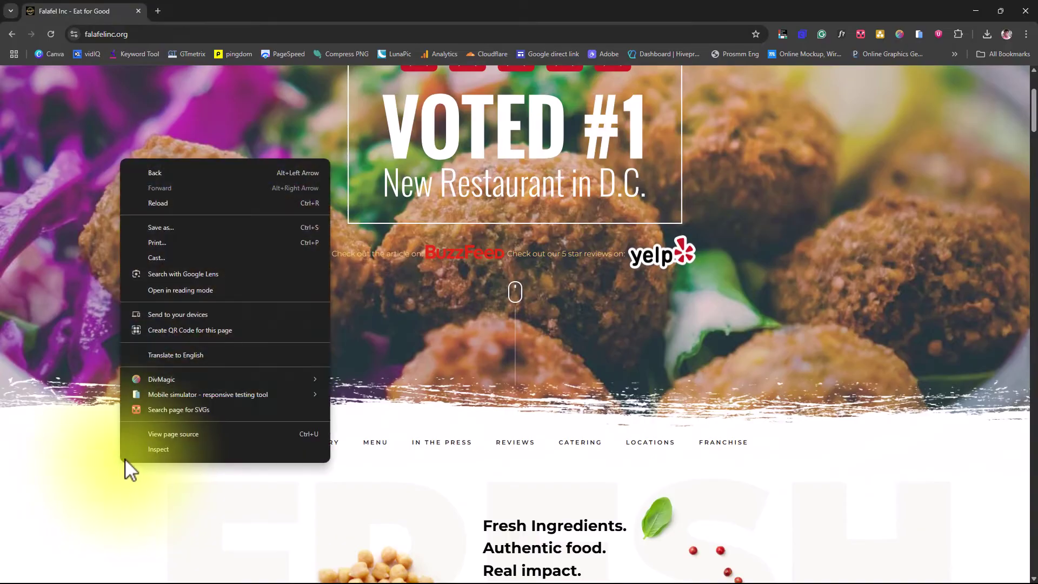
left_click(168, 449)
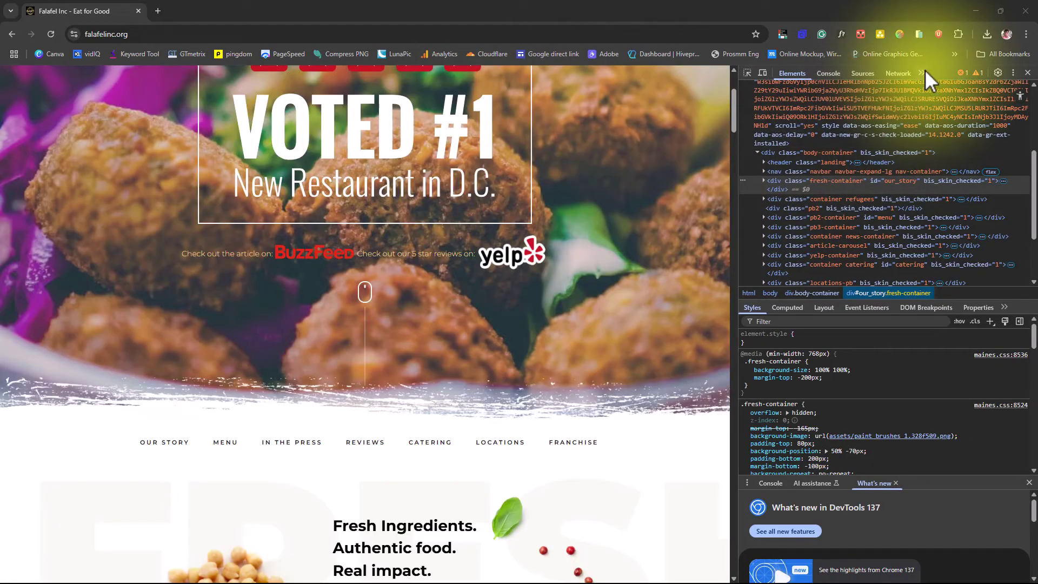
left_click(923, 72)
left_click(950, 200)
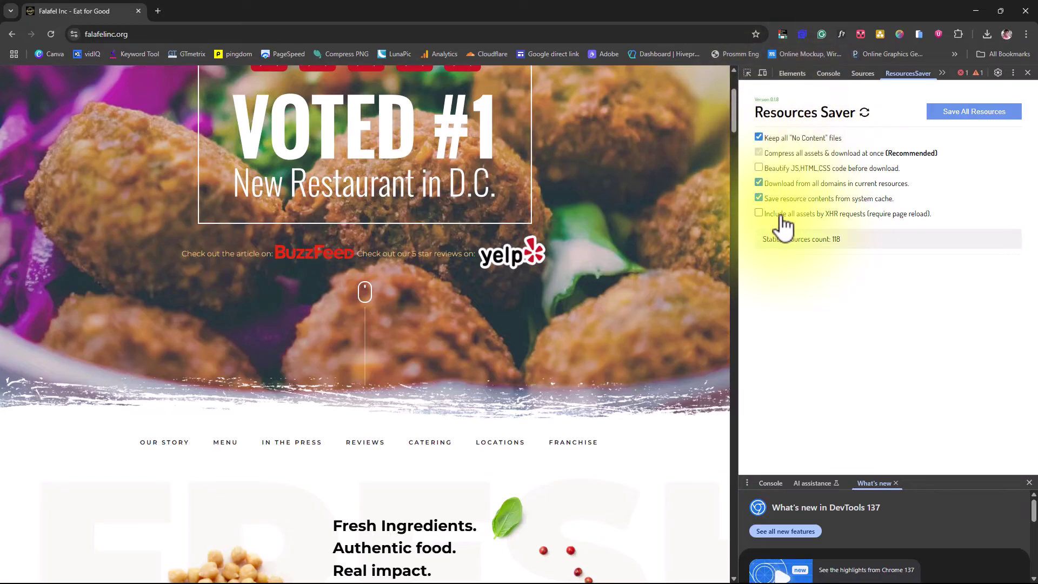
left_click(981, 115)
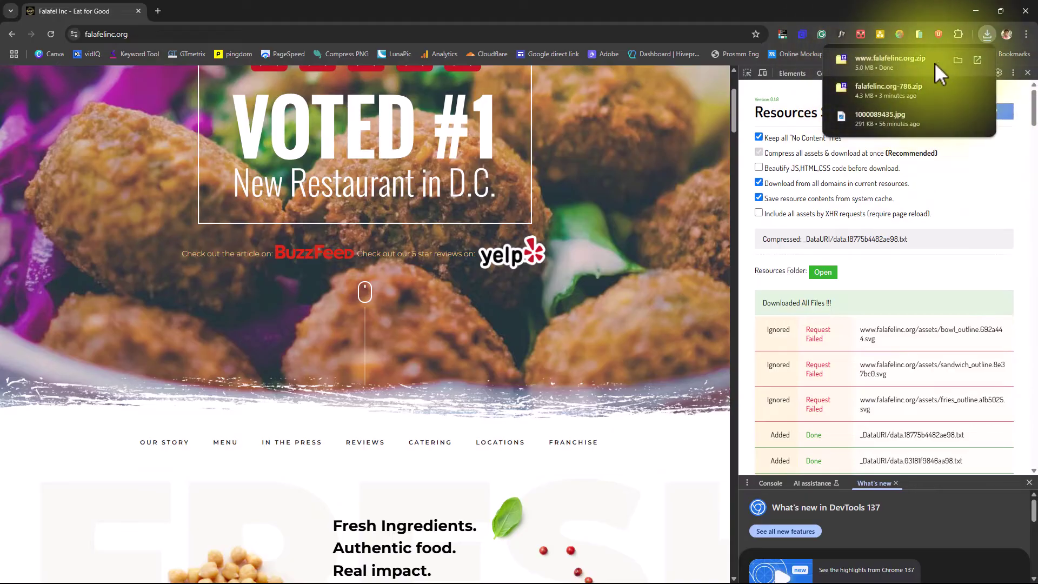
left_click(958, 59)
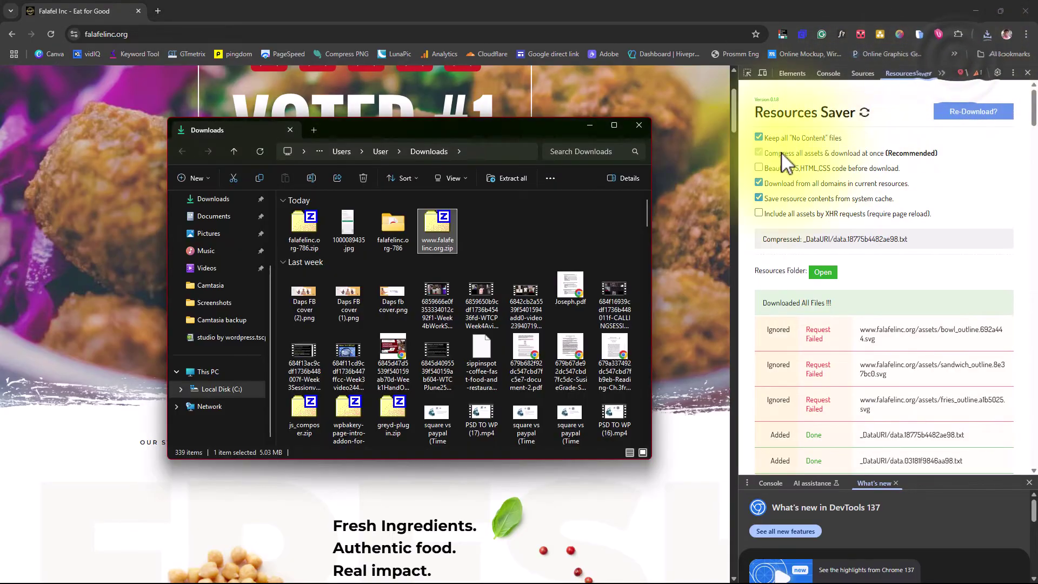
right_click(436, 229)
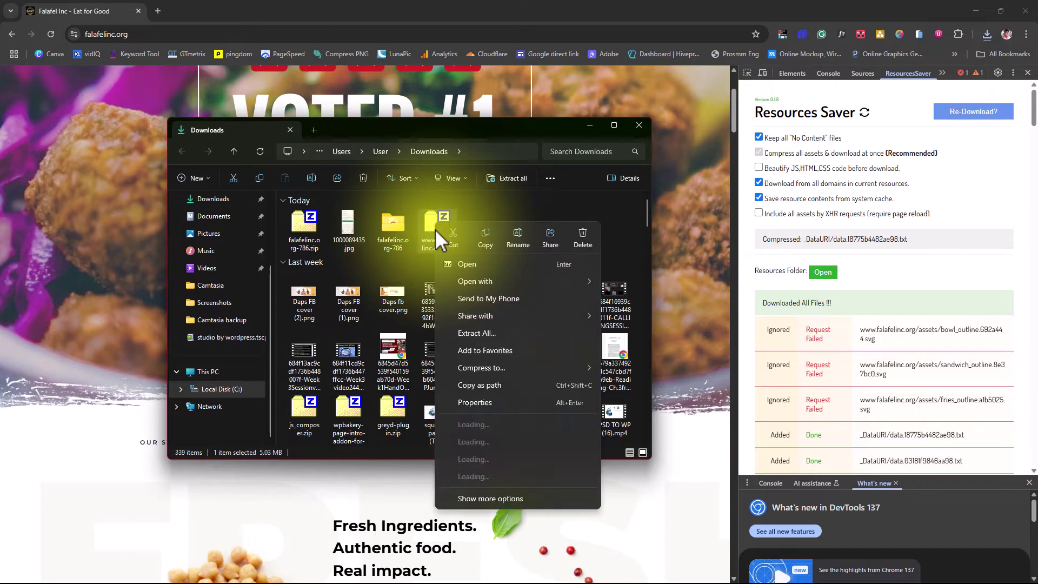
left_click(476, 333)
left_click(605, 397)
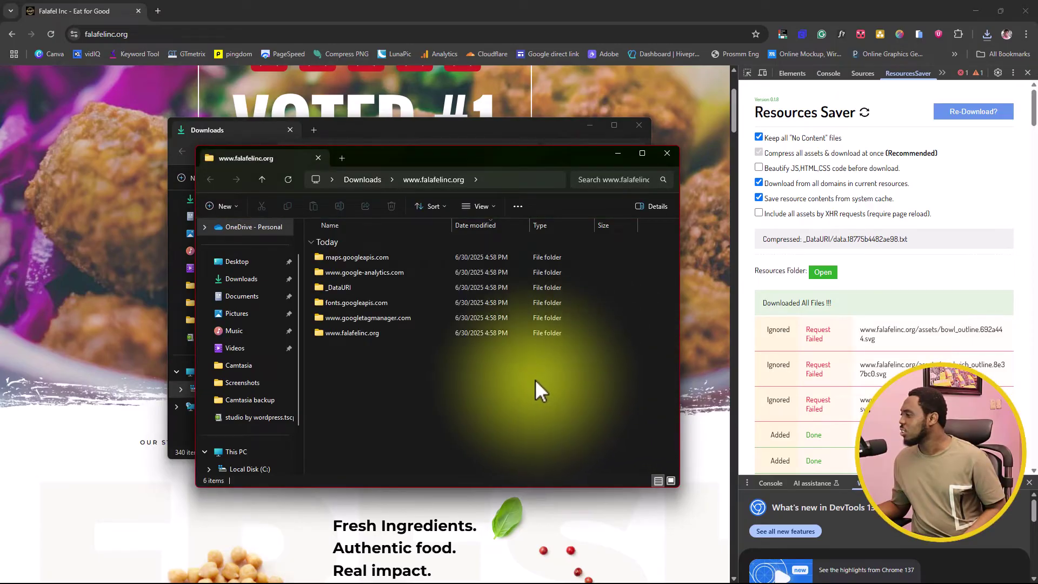
double_click(353, 334)
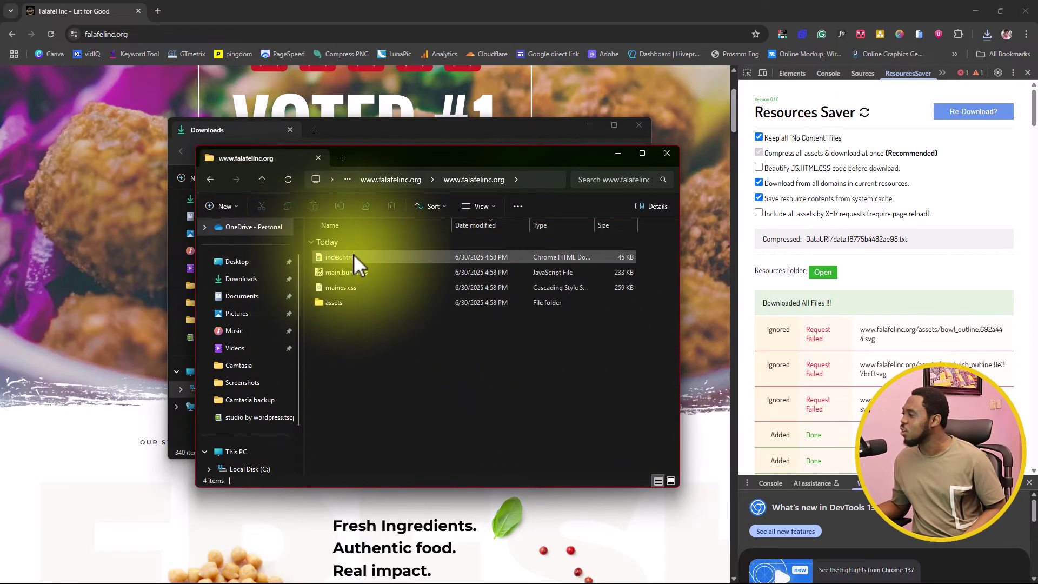
double_click(371, 256)
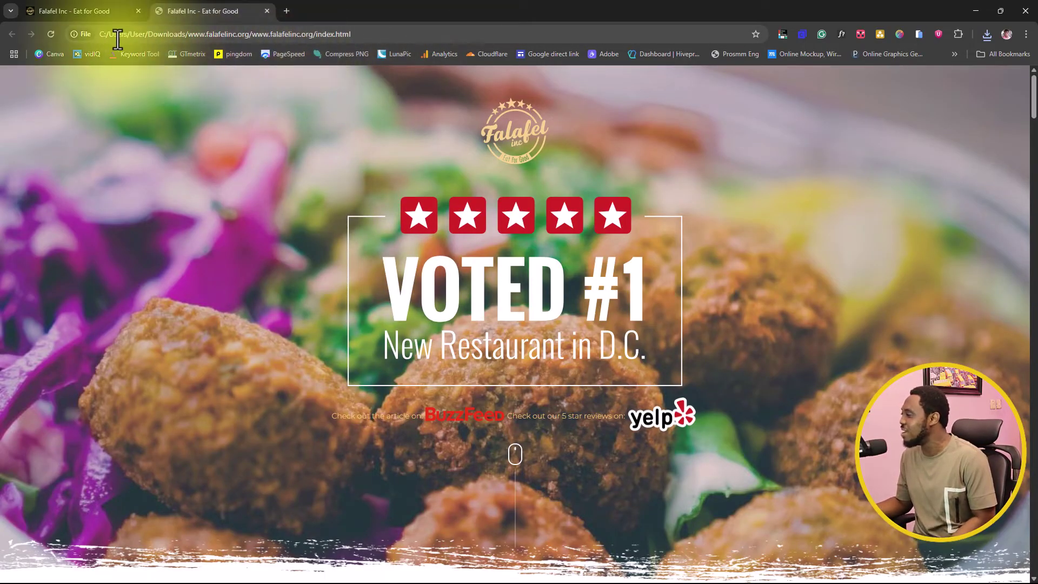
scroll(264, 255, "down", 5)
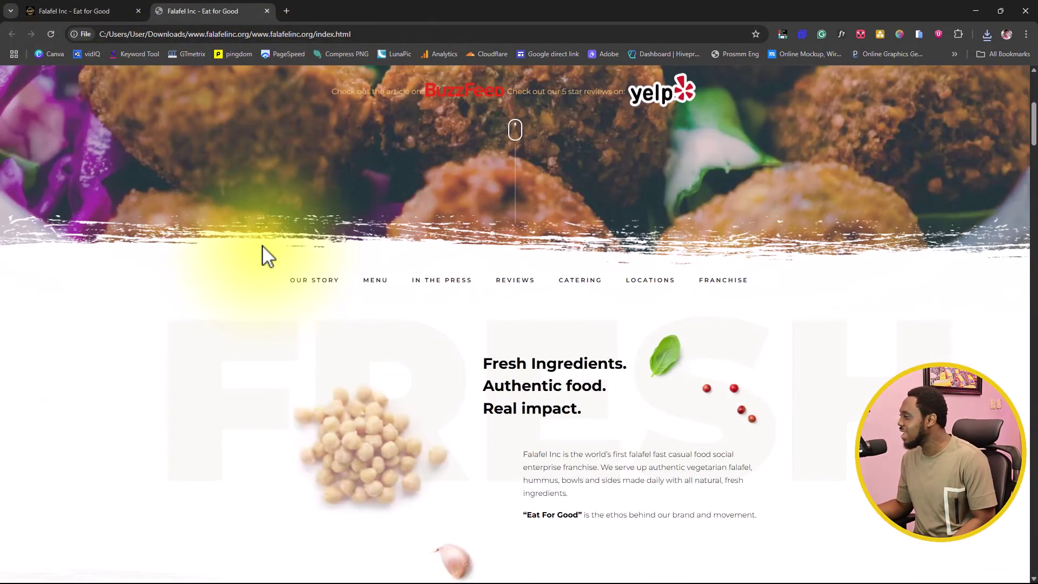
scroll(264, 255, "down", 8)
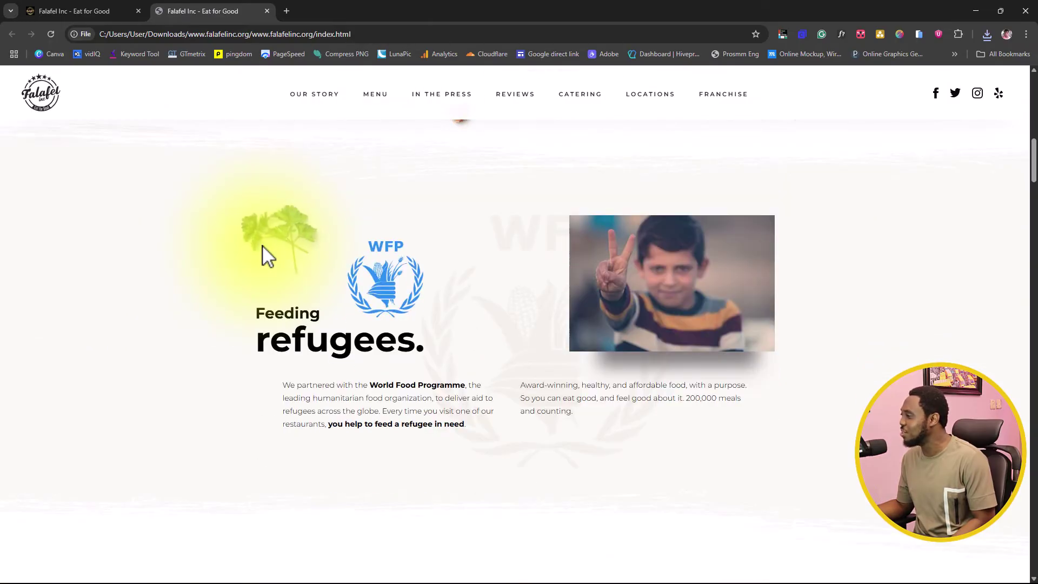
scroll(269, 255, "down", 10)
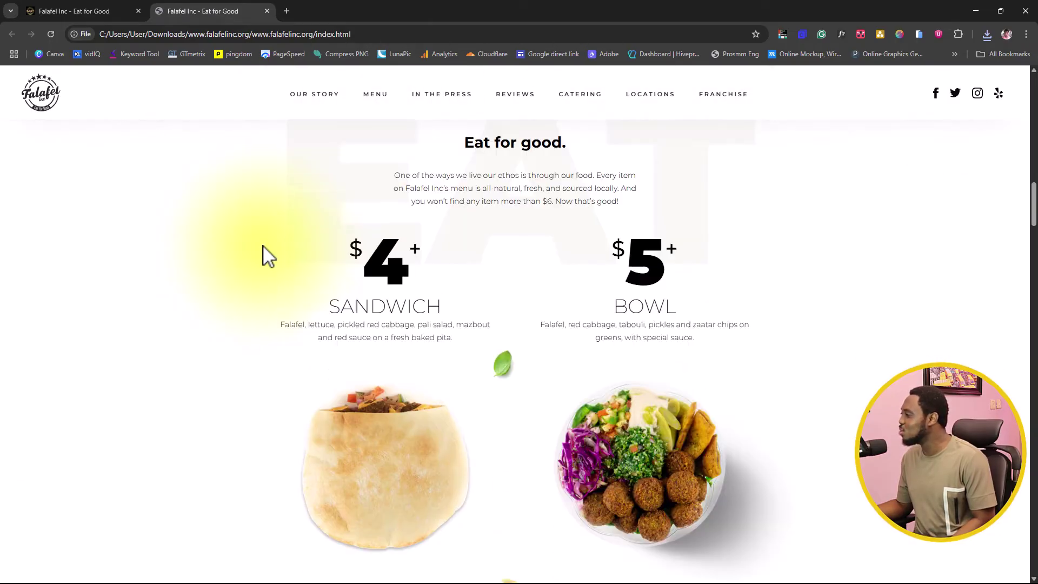
scroll(268, 255, "down", 10)
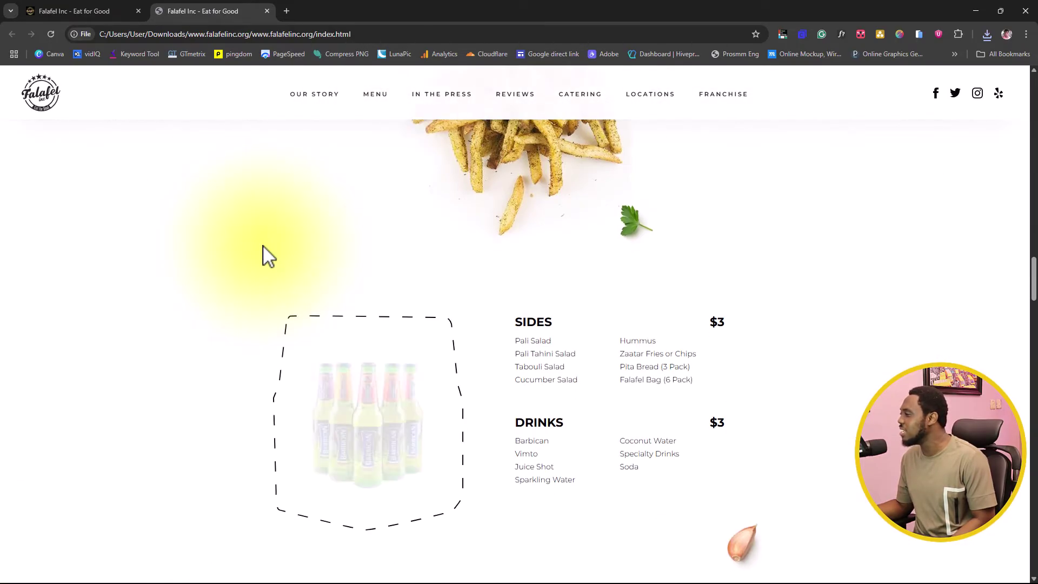
scroll(267, 255, "down", 10)
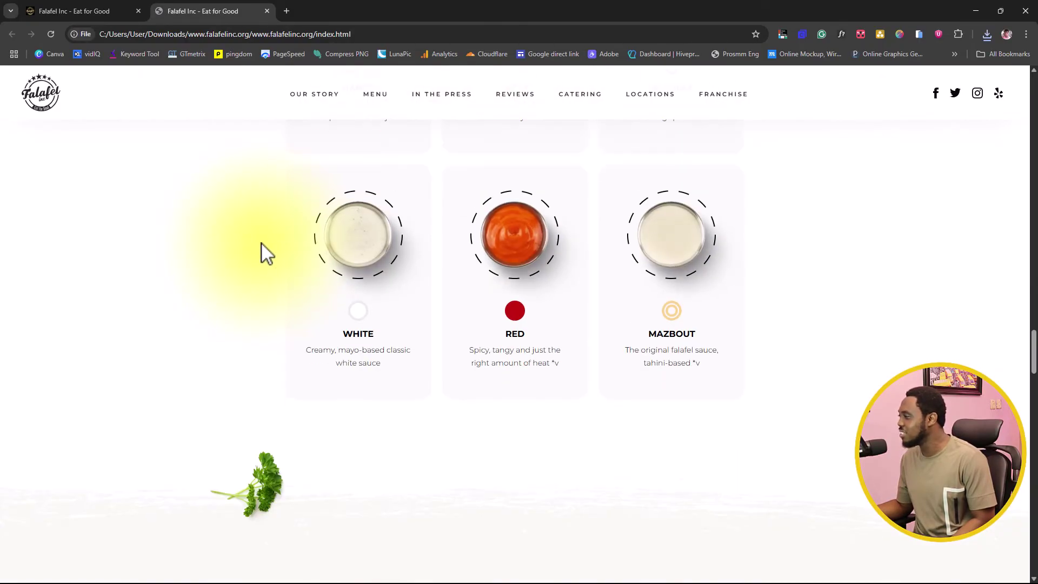
scroll(267, 255, "down", 10)
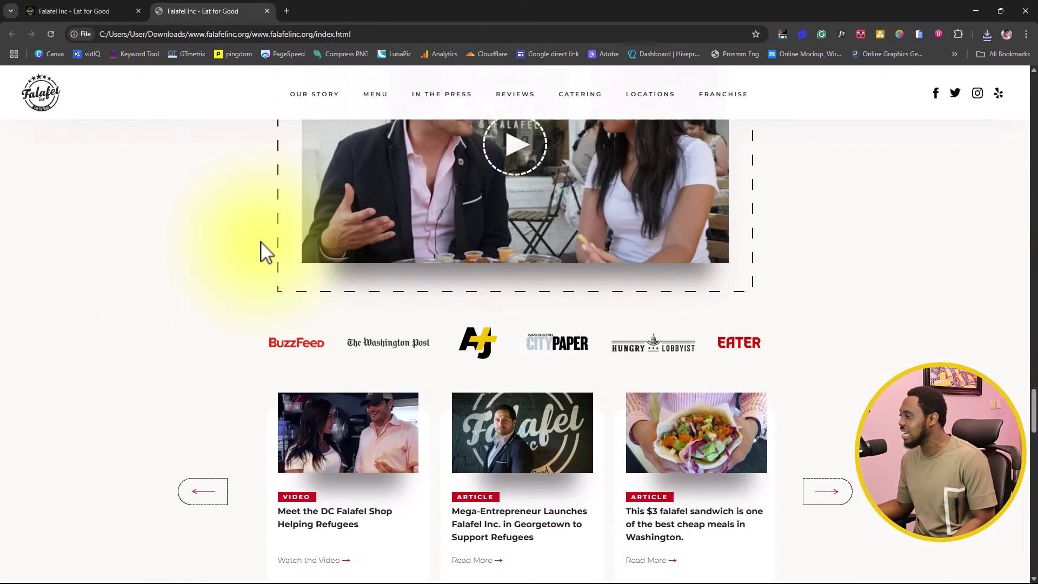
scroll(266, 252, "down", 10)
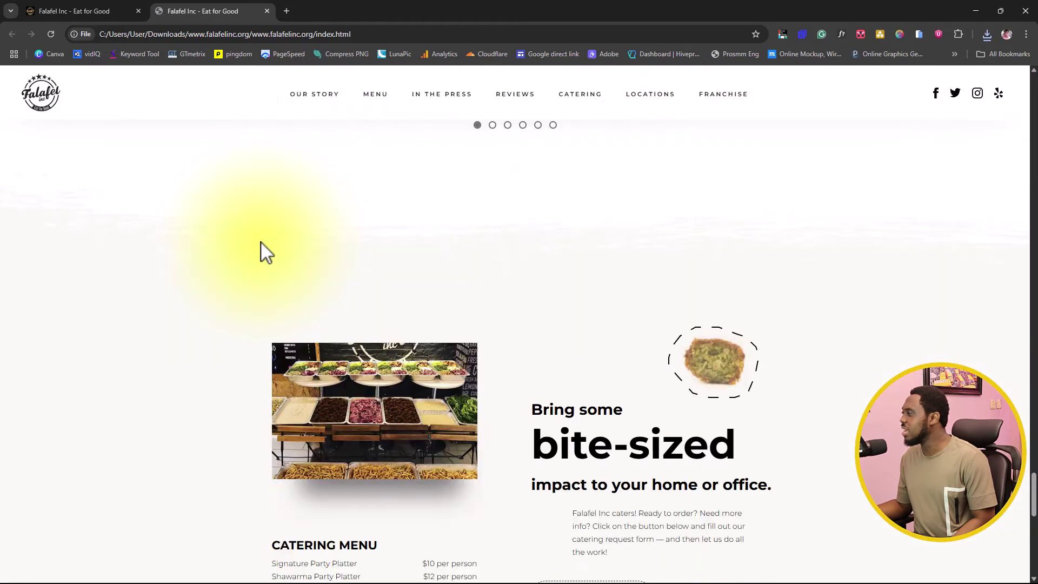
scroll(266, 252, "down", 4)
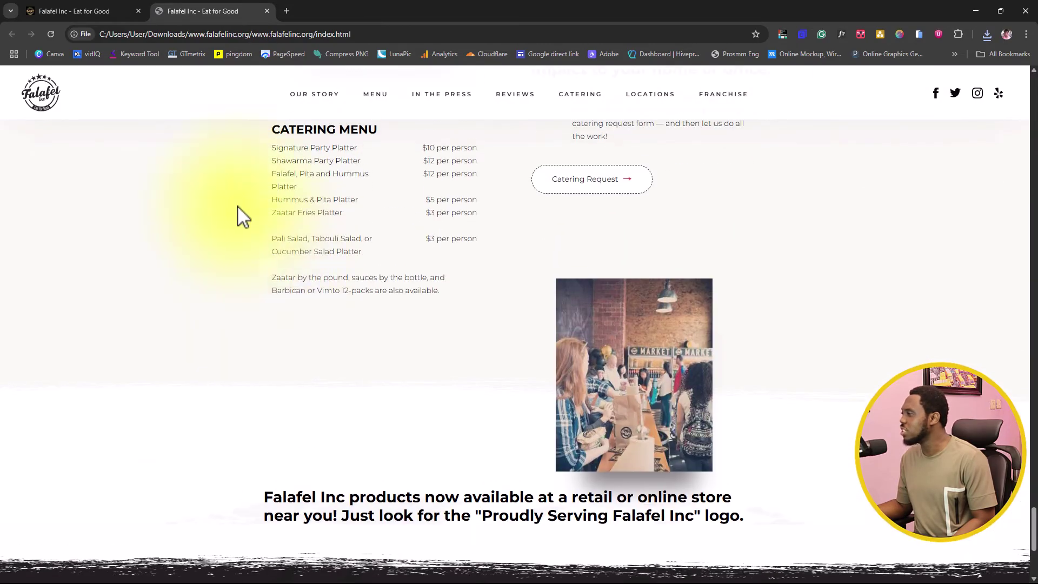
- Test the OUR STORY, MENU and IN THE PRESS section links
left_click(309, 106)
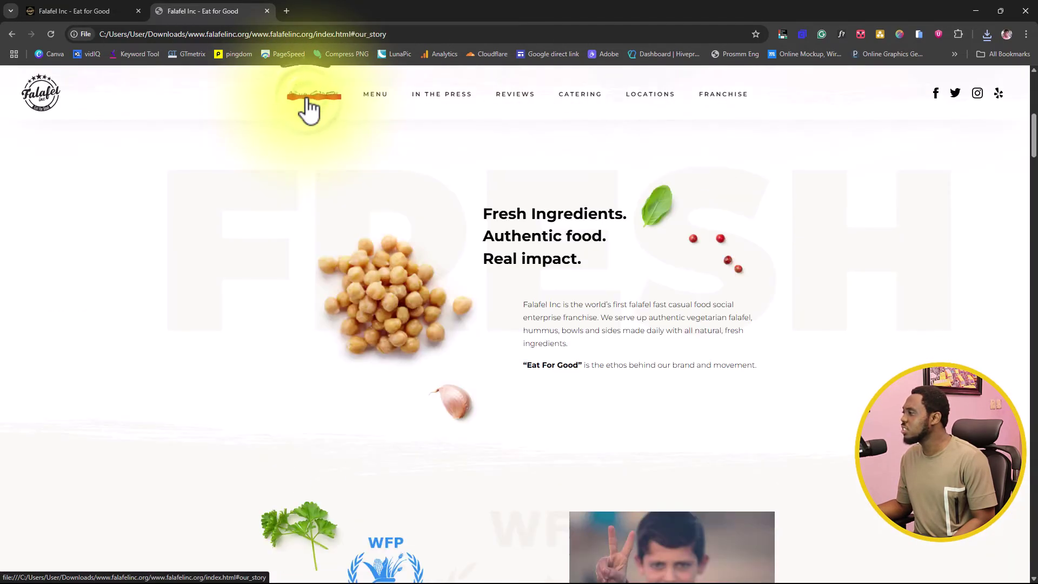
left_click(376, 105)
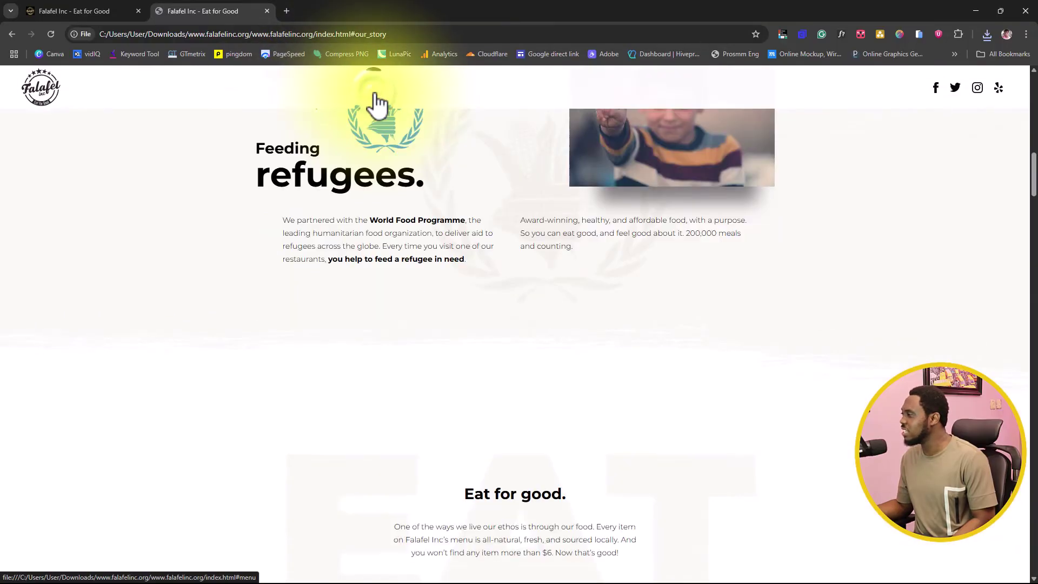
left_click(435, 103)
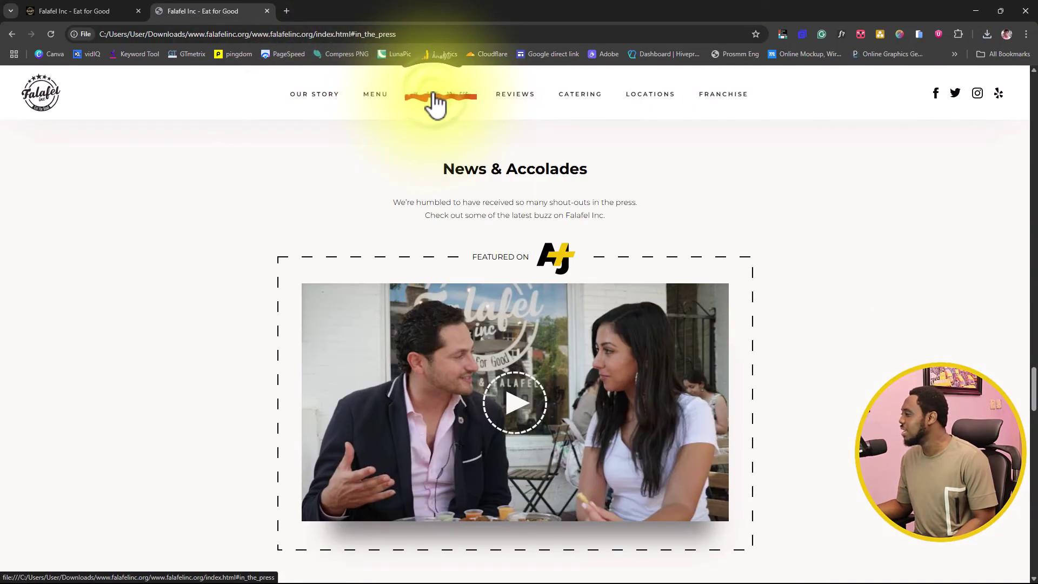
- Open the falafelinc.org-786 index.html, scroll it, and test OUR STORY and IN THE PRESS
key("alt+Tab")
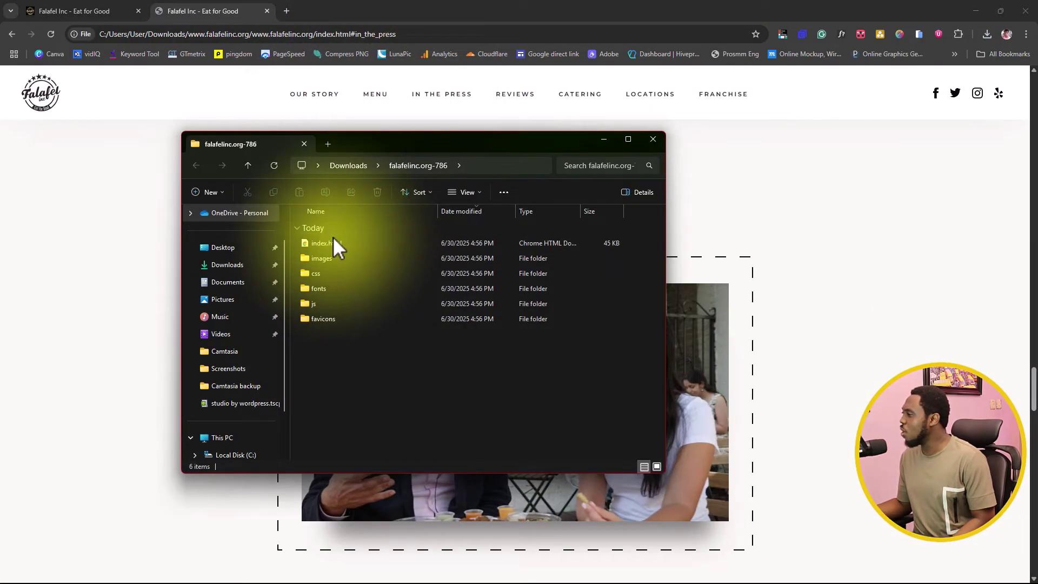
double_click(361, 241)
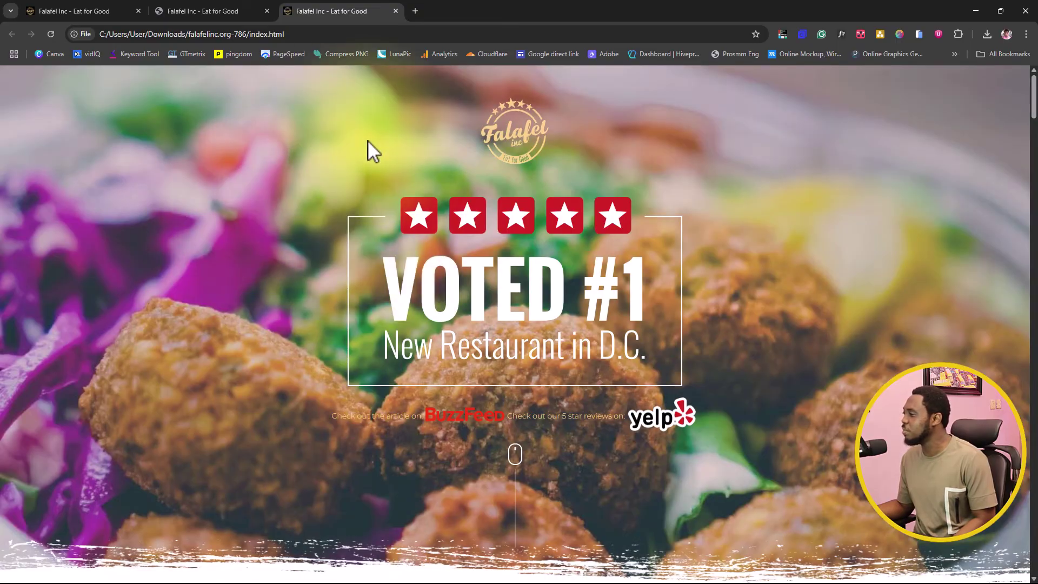
scroll(368, 149, "down", 10)
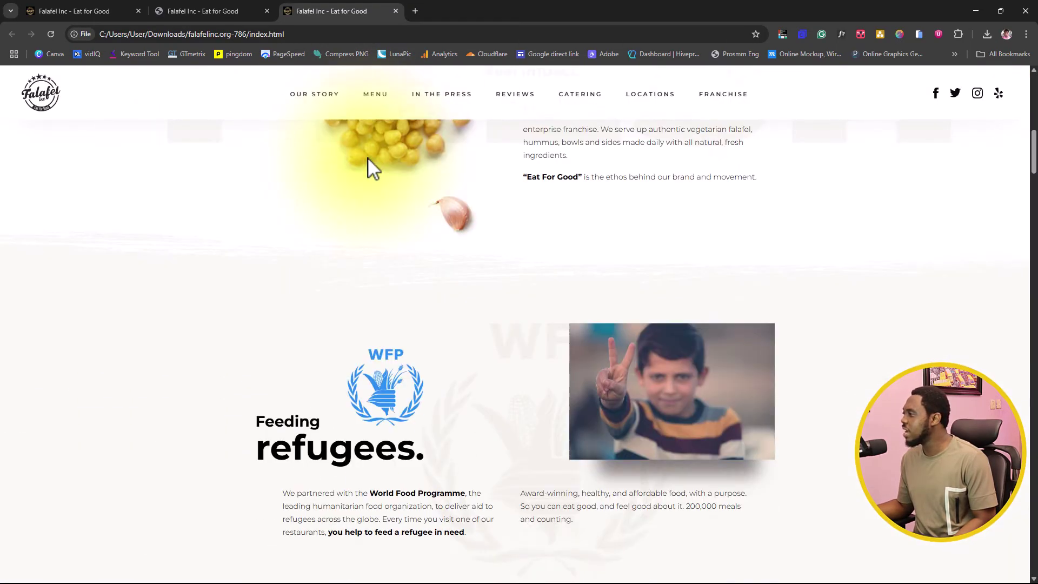
scroll(367, 158, "down", 15)
scroll(373, 170, "down", 15)
scroll(367, 158, "down", 12)
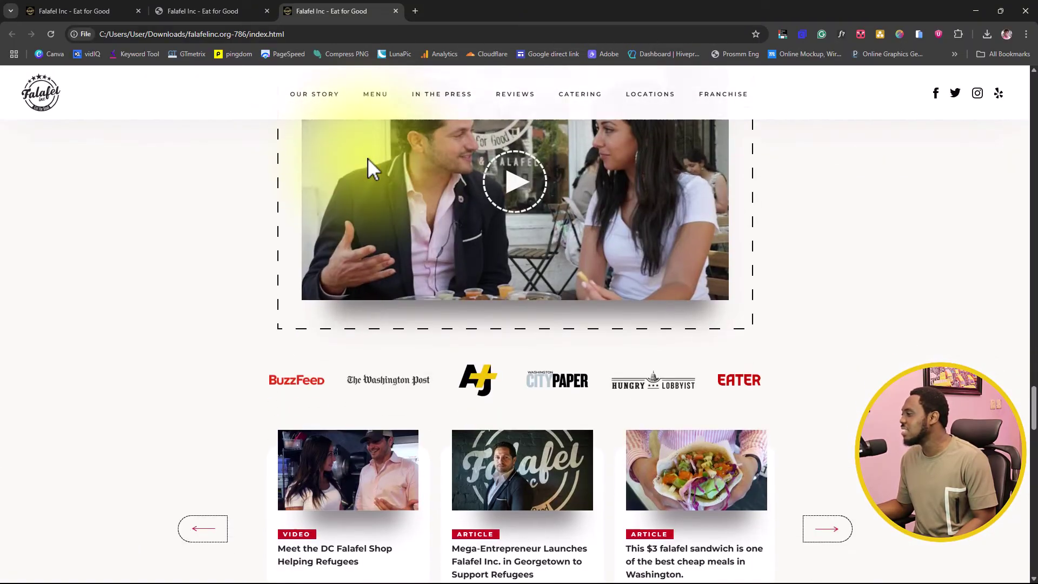
scroll(367, 158, "down", 15)
scroll(372, 169, "down", 8)
left_click(319, 102)
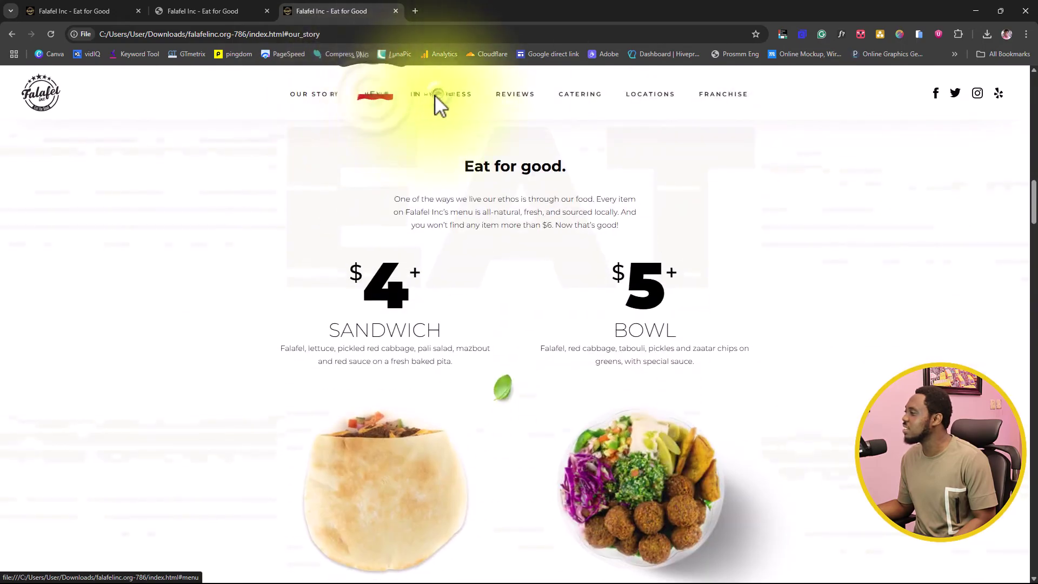
left_click(425, 103)
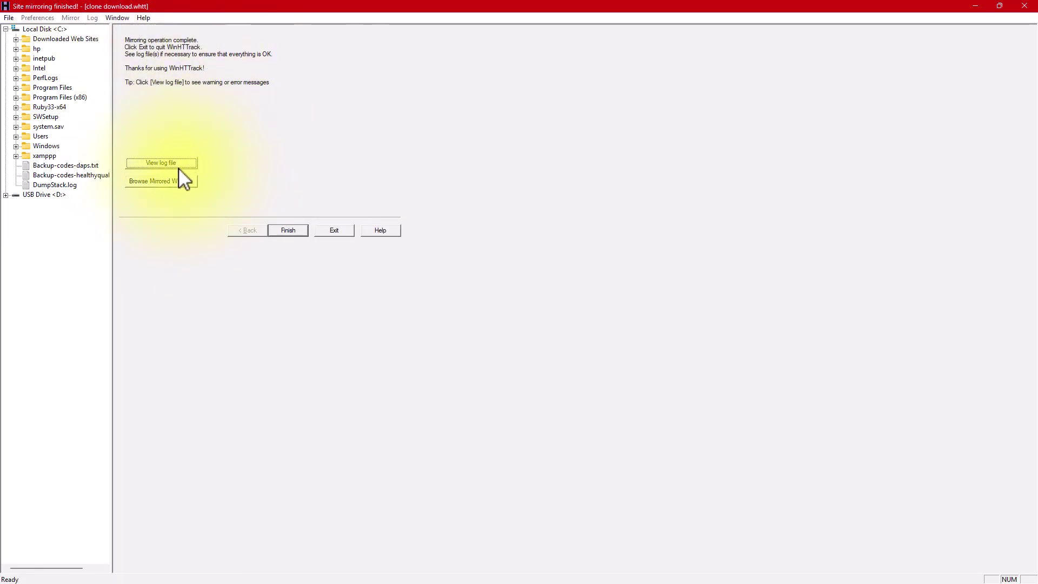
- Open the 'clone download' falafelinc.org mirror in Chrome and scroll down through the page
left_click(156, 185)
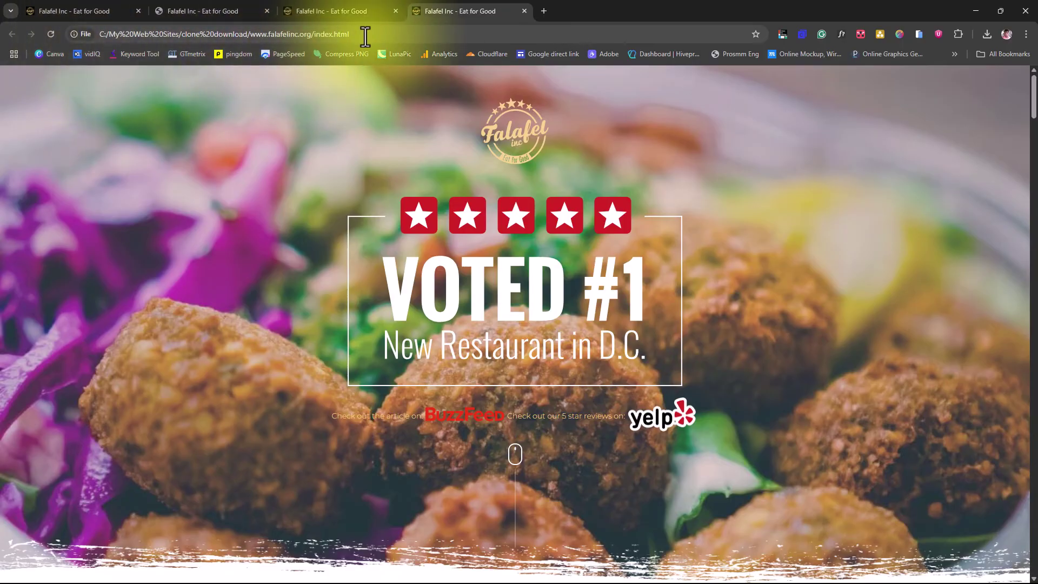
scroll(316, 173, "down", 15)
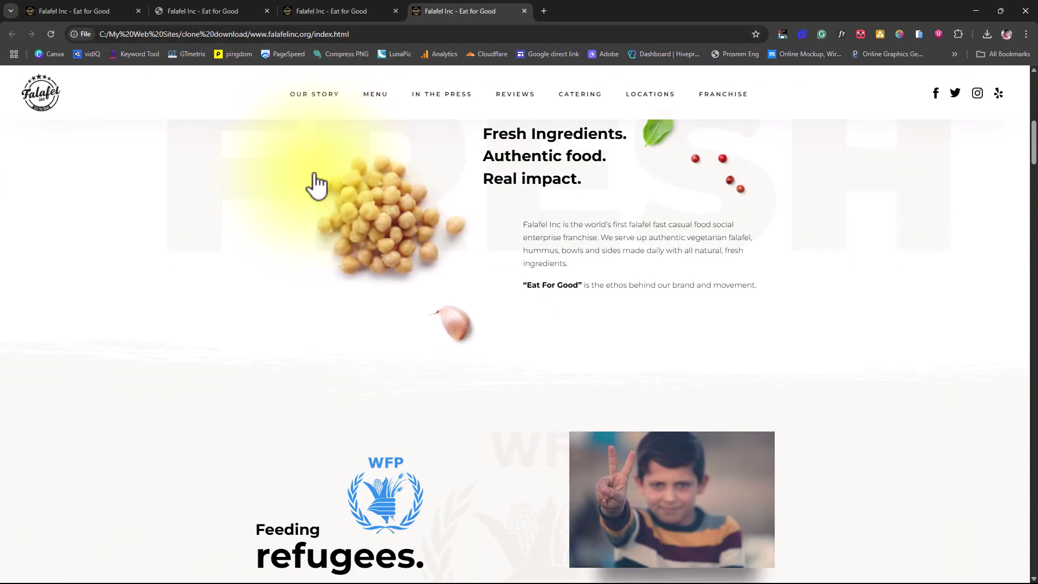
scroll(312, 172, "down", 12)
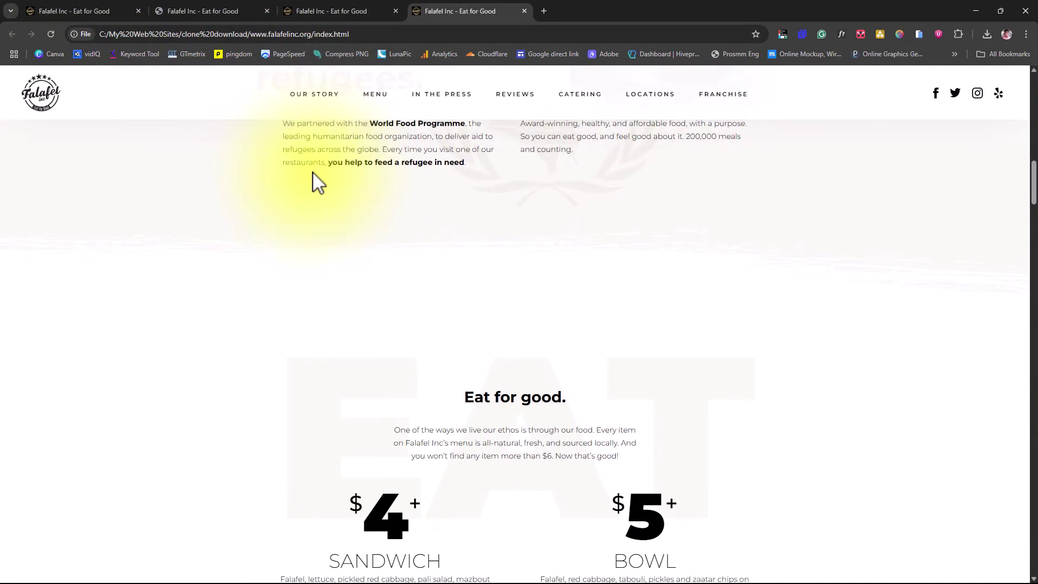
scroll(313, 173, "down", 12)
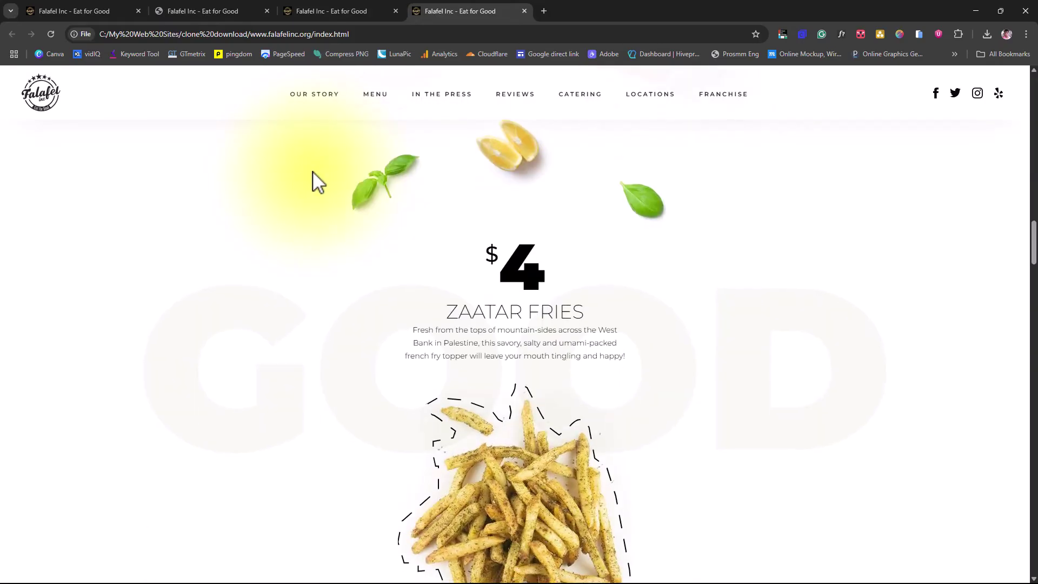
scroll(319, 183, "down", 10)
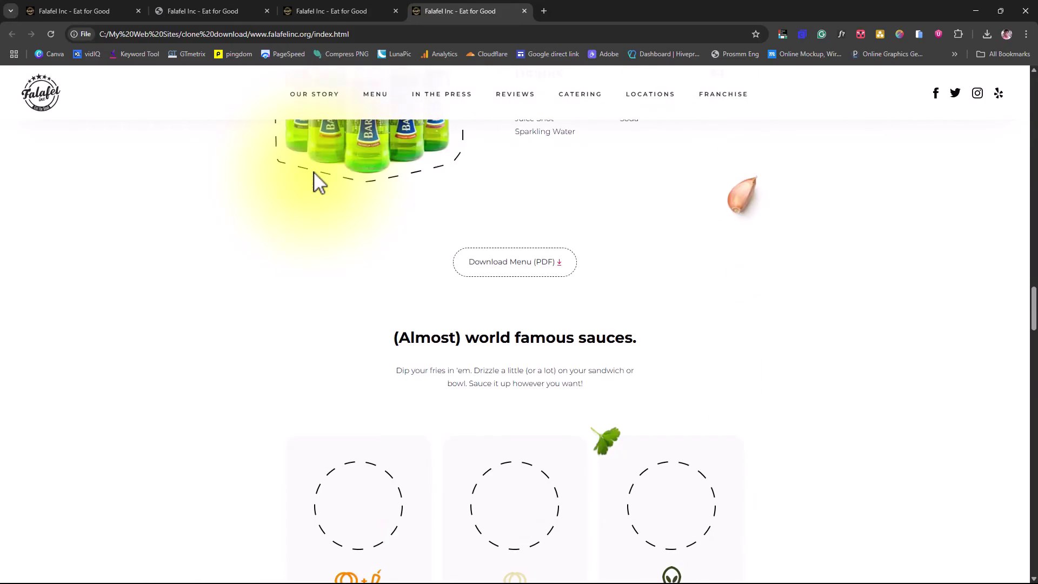
scroll(319, 182, "down", 8)
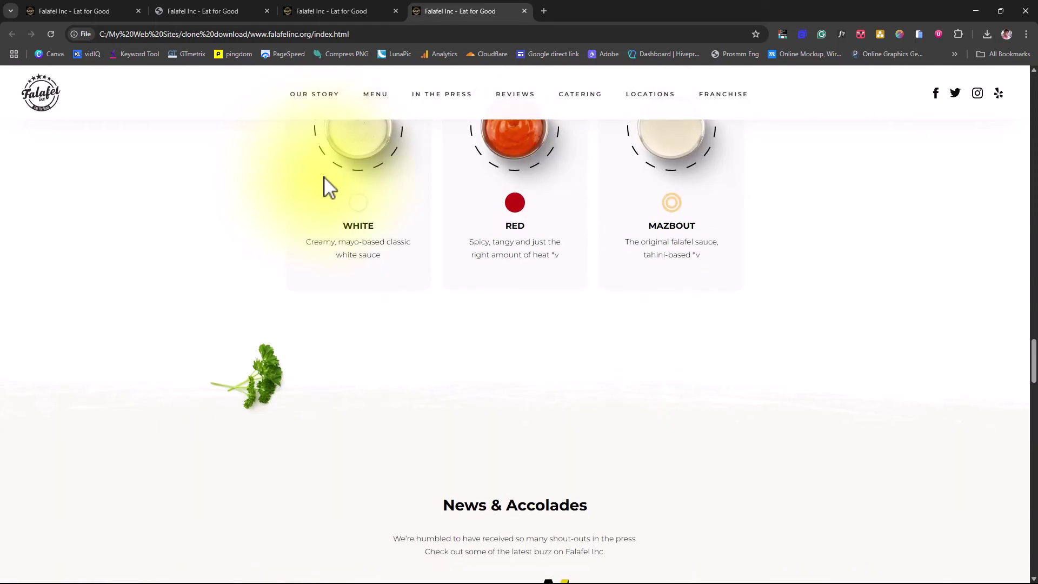
scroll(324, 183, "down", 15)
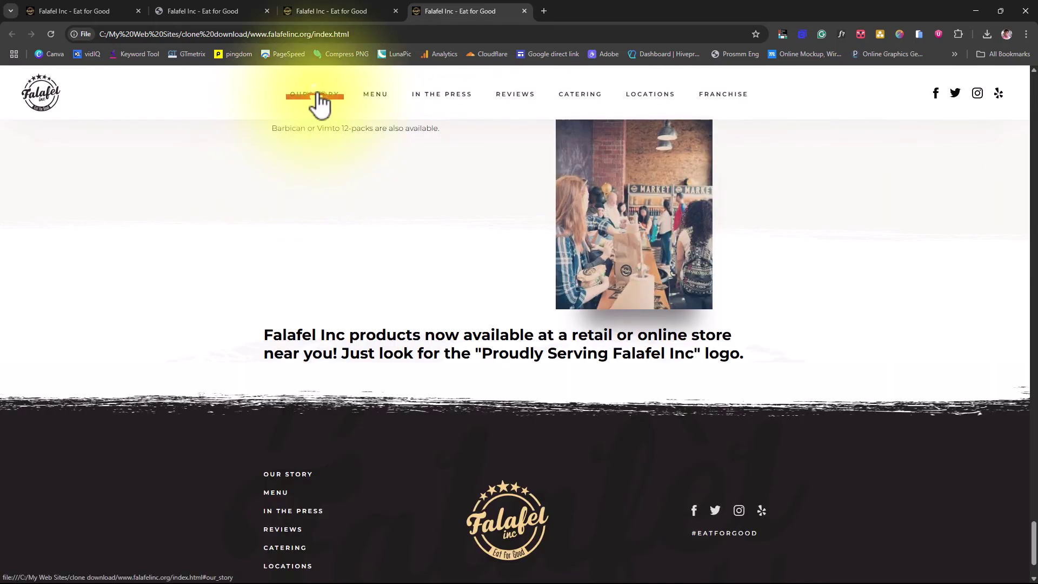
- Test the OUR STORY, MENU and IN THE PRESS links, ending on News & Accolades
left_click(318, 96)
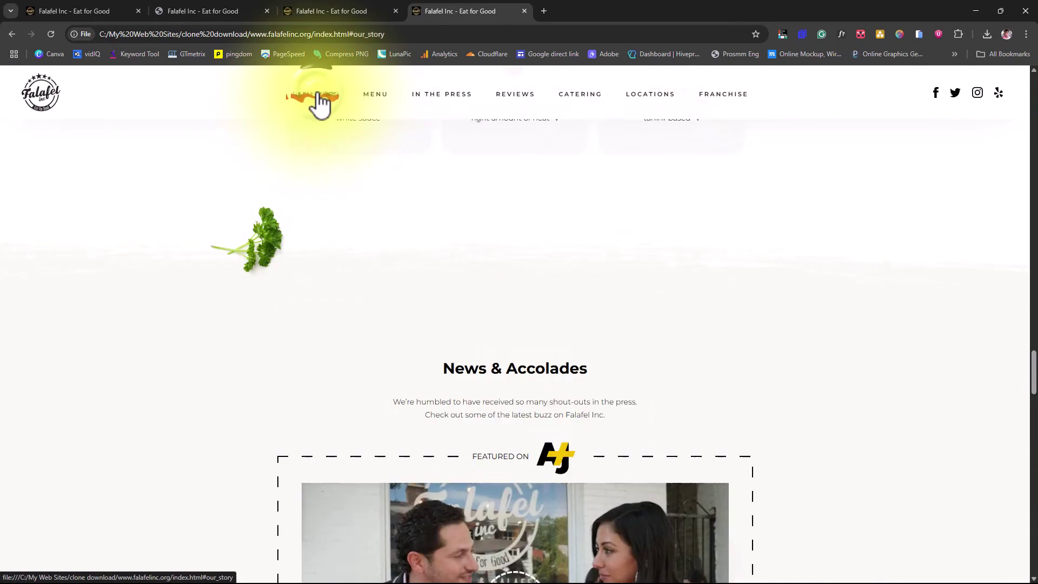
left_click(379, 105)
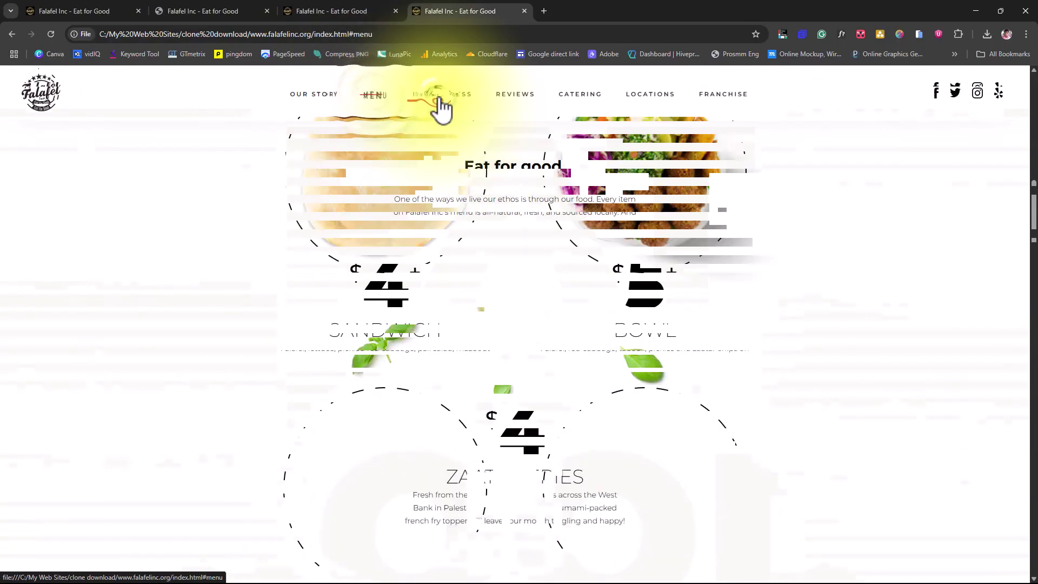
scroll(440, 108, "down", 5)
left_click(440, 100)
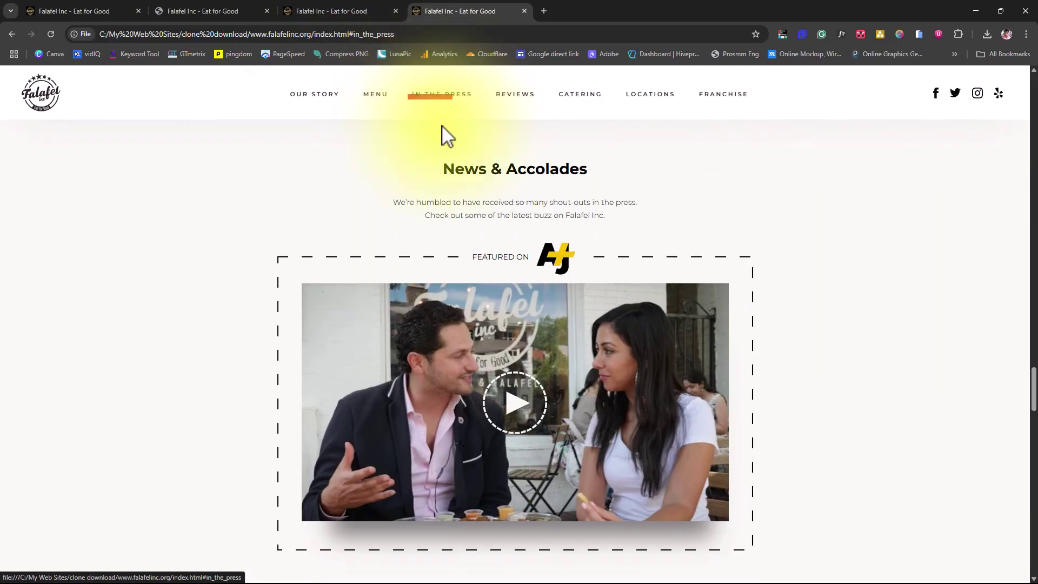